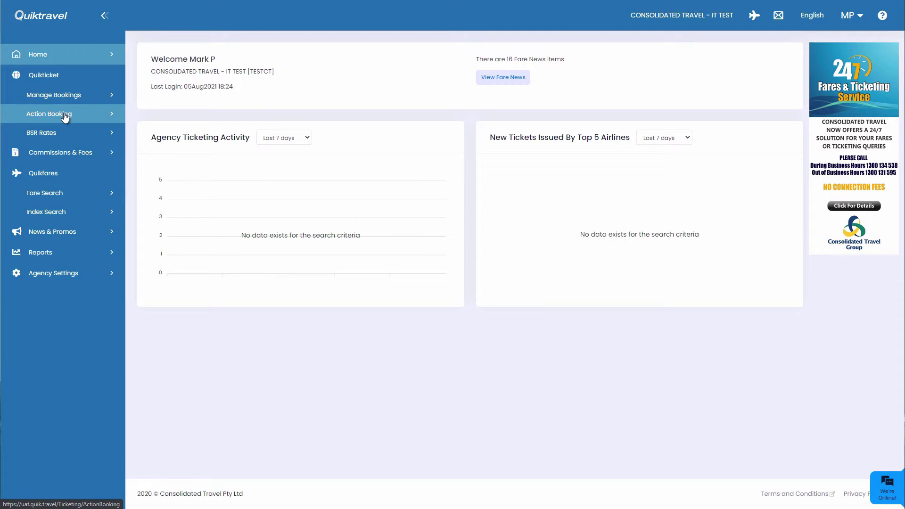
Step: Open the Action Booking page from the Quikticket section of the sidebar
left_click(65, 115)
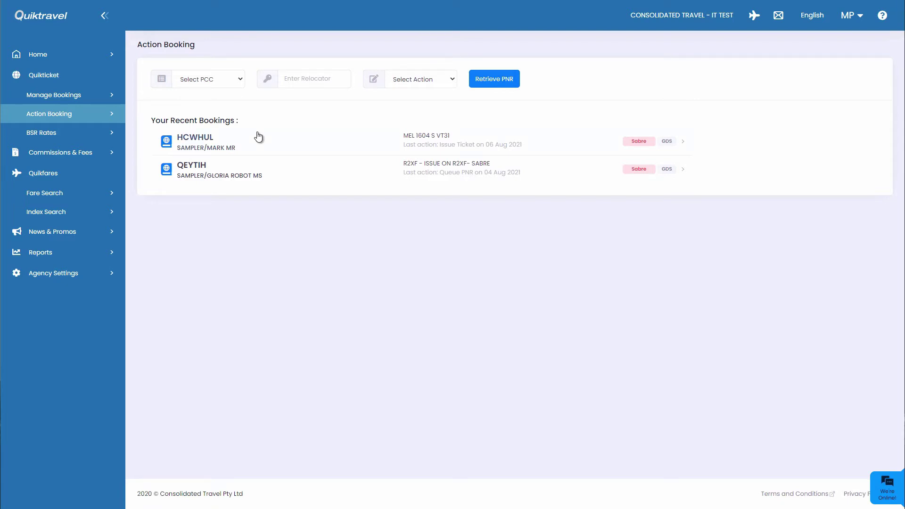
left_click(239, 78)
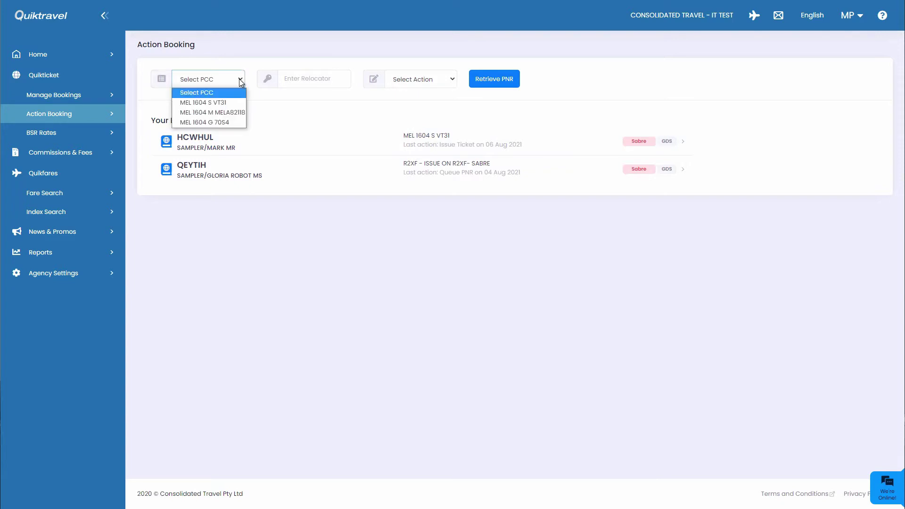
left_click(231, 102)
left_click(309, 79)
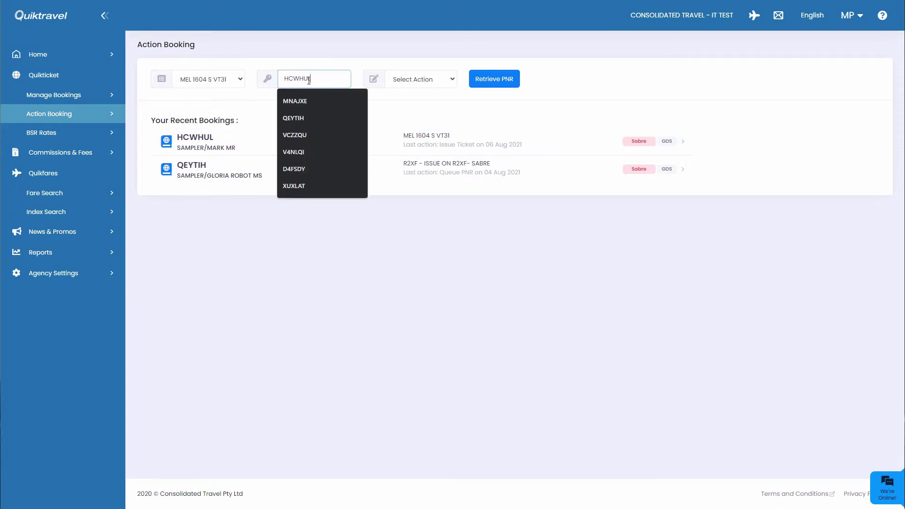
left_click(453, 82)
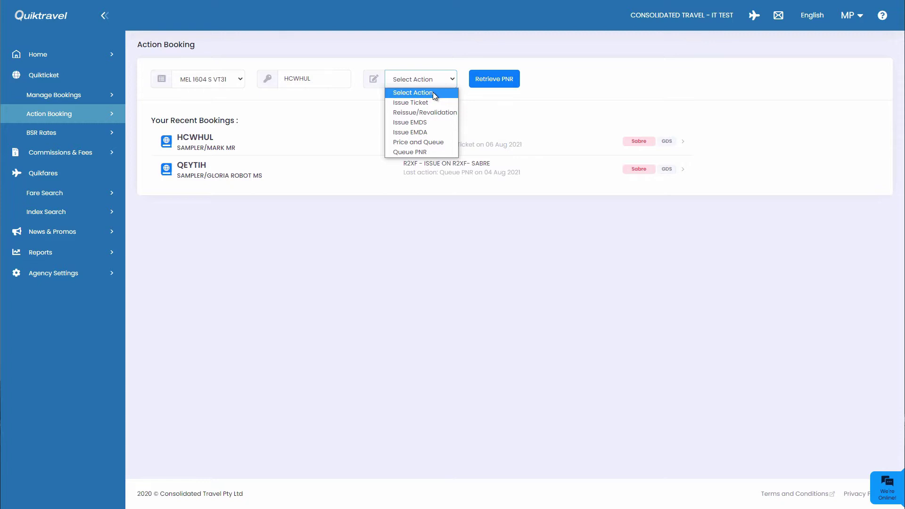
left_click(429, 103)
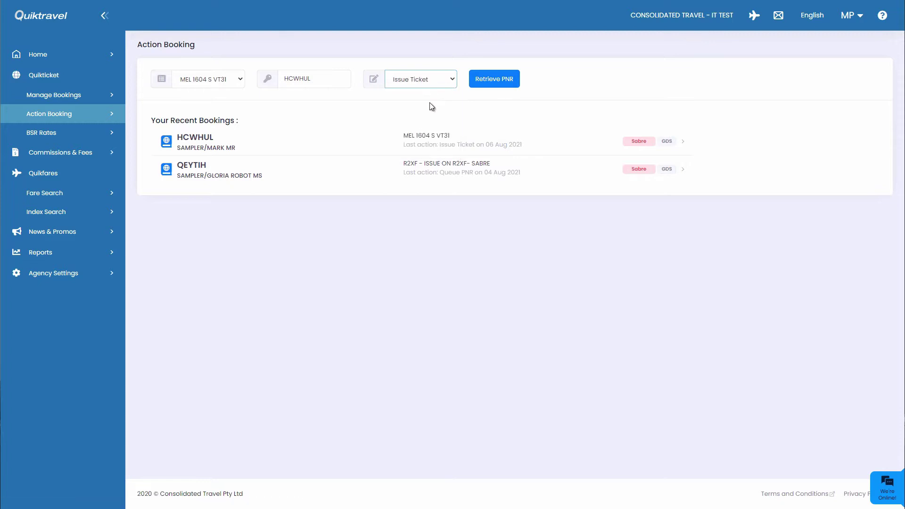
left_click(507, 86)
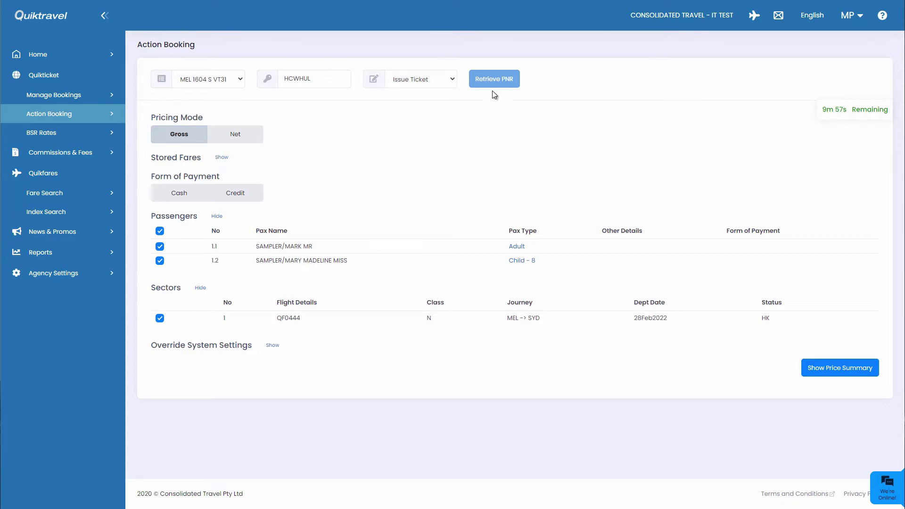
Step: Toggle the pricing mode to Net and then back to Gross
left_click(237, 143)
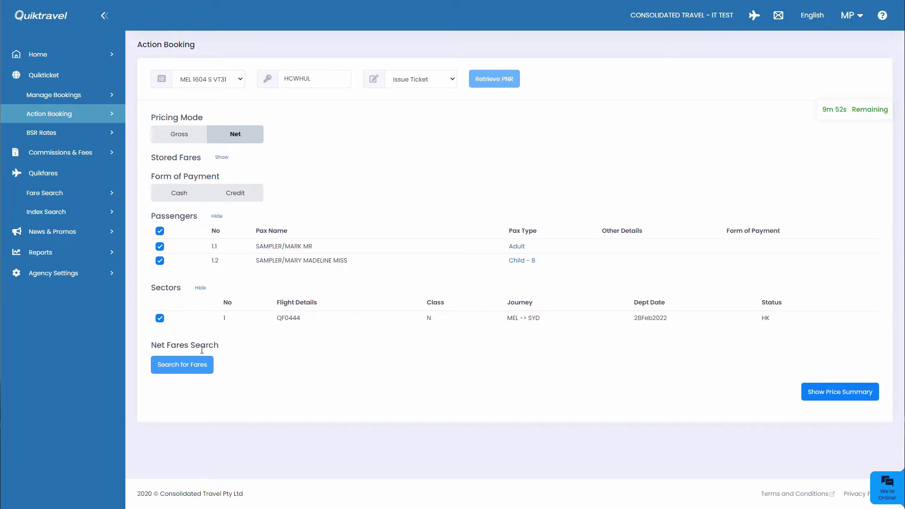
left_click(188, 136)
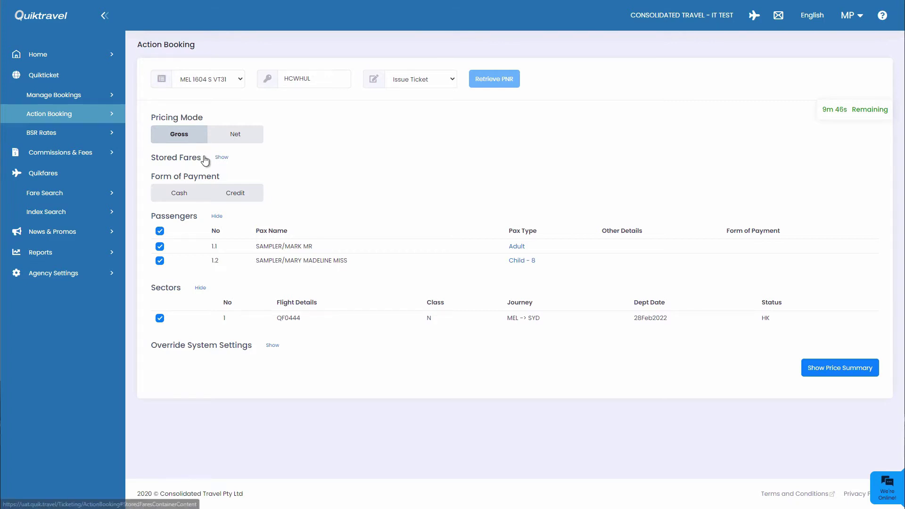
Step: Show stored fares 1 and 2, tick them, then clear all selections so neither fare is chosen
left_click(220, 158)
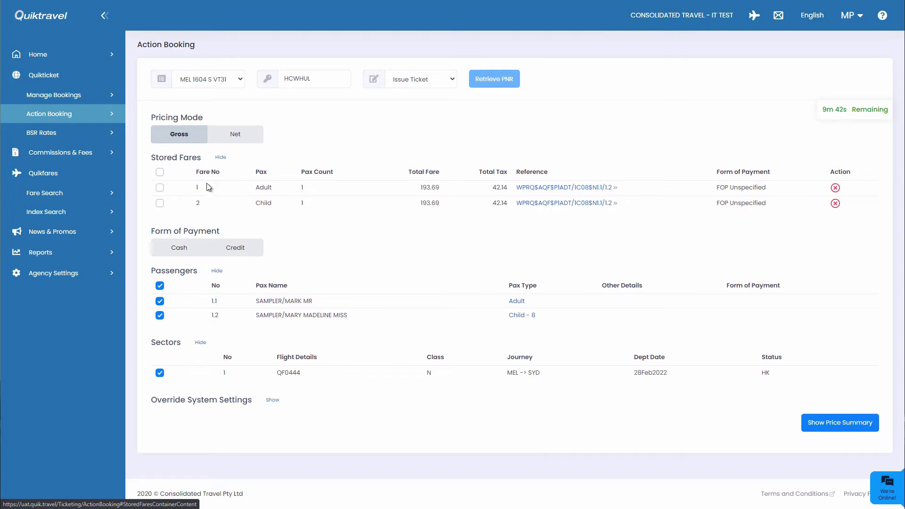
left_click(159, 188)
left_click(160, 191)
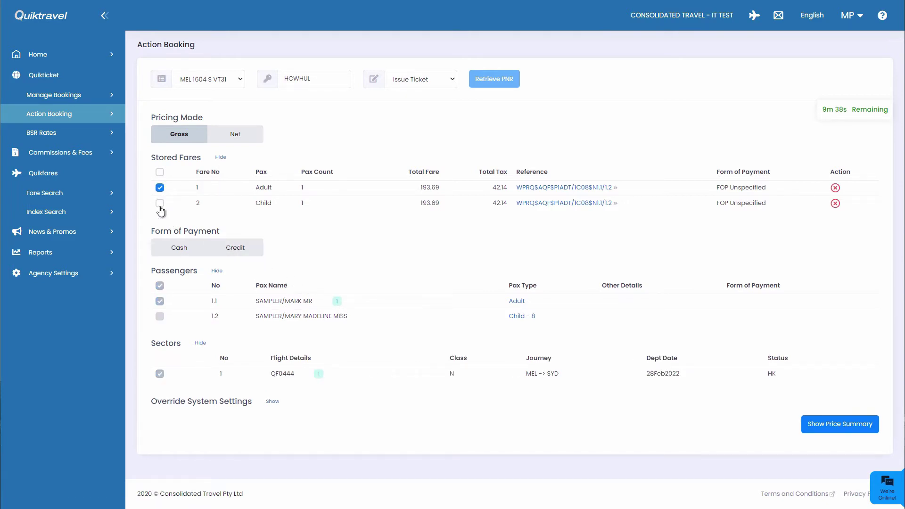
left_click(159, 203)
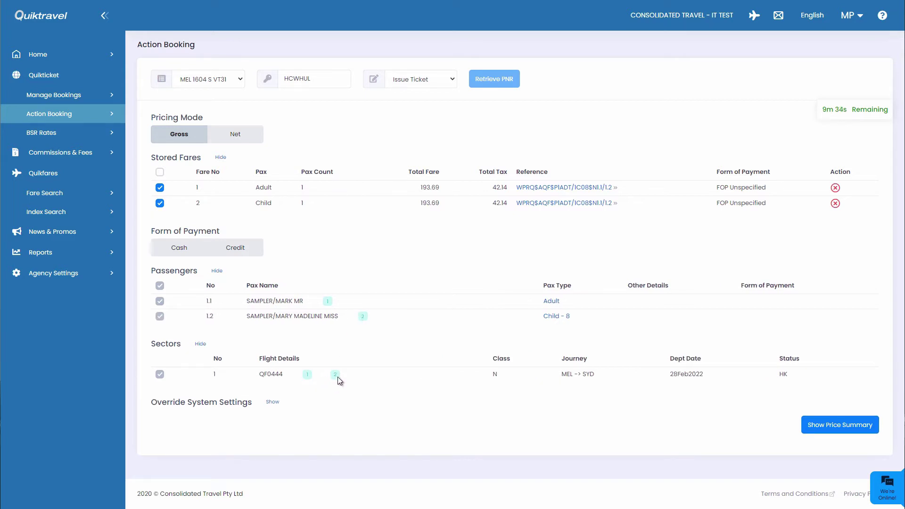
left_click(160, 173)
left_click(160, 172)
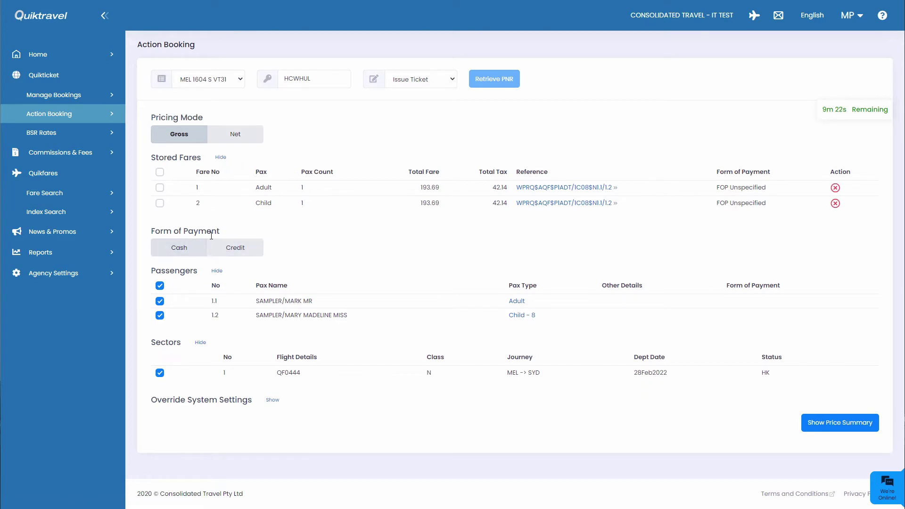
Step: Hide stored fares, set Cash as both passengers' payment, and reveal the override system settings
left_click(220, 157)
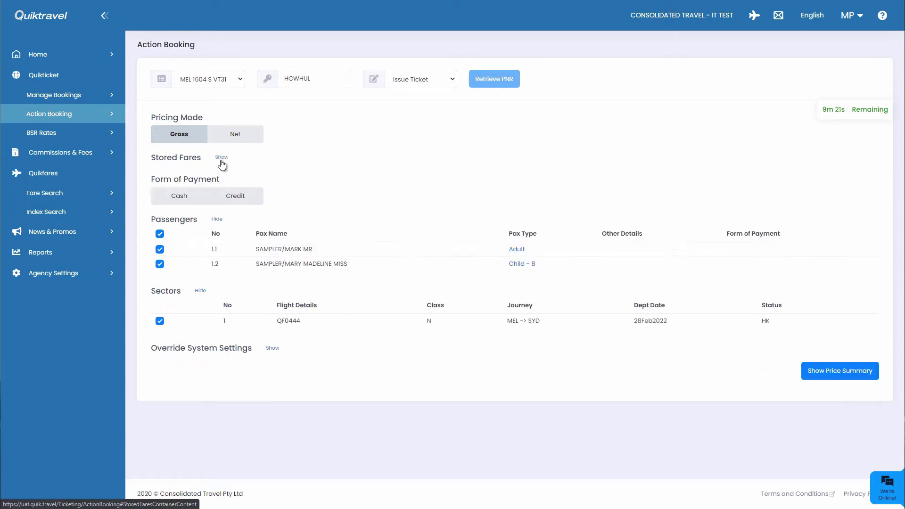
left_click(198, 200)
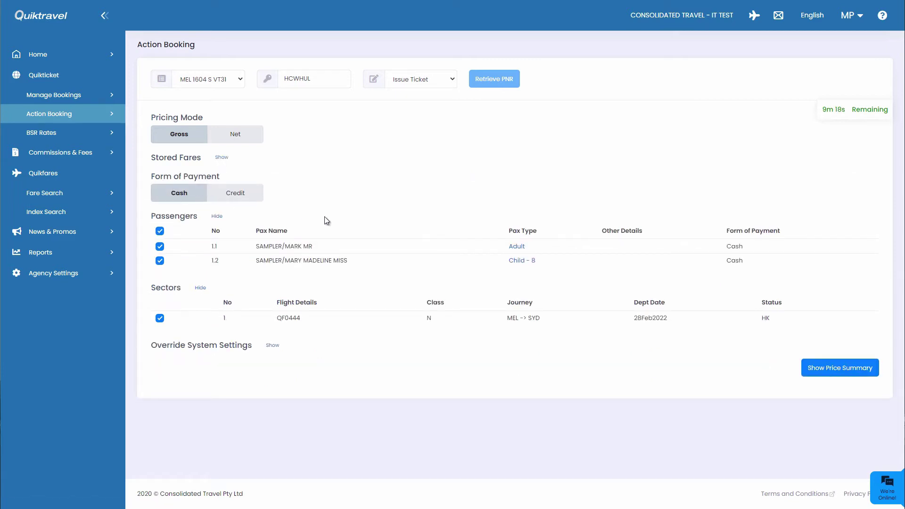
left_click(257, 194)
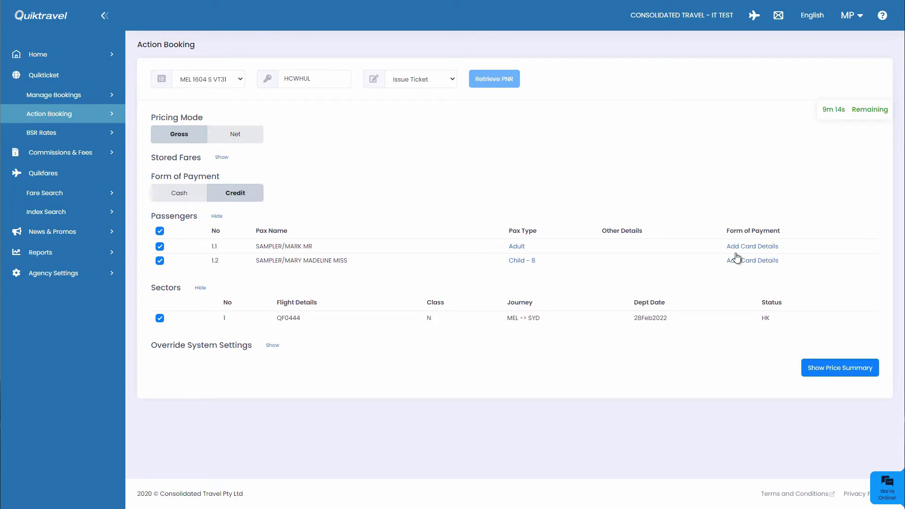
left_click(176, 198)
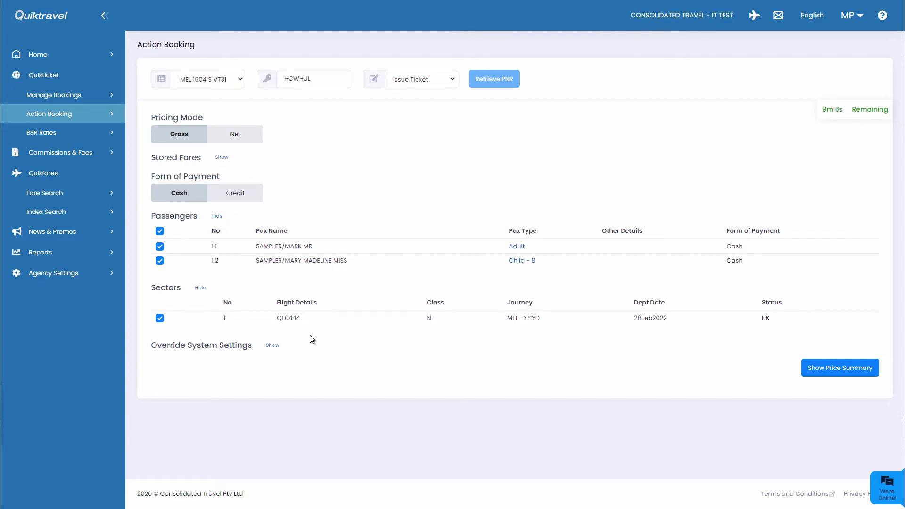
left_click(275, 346)
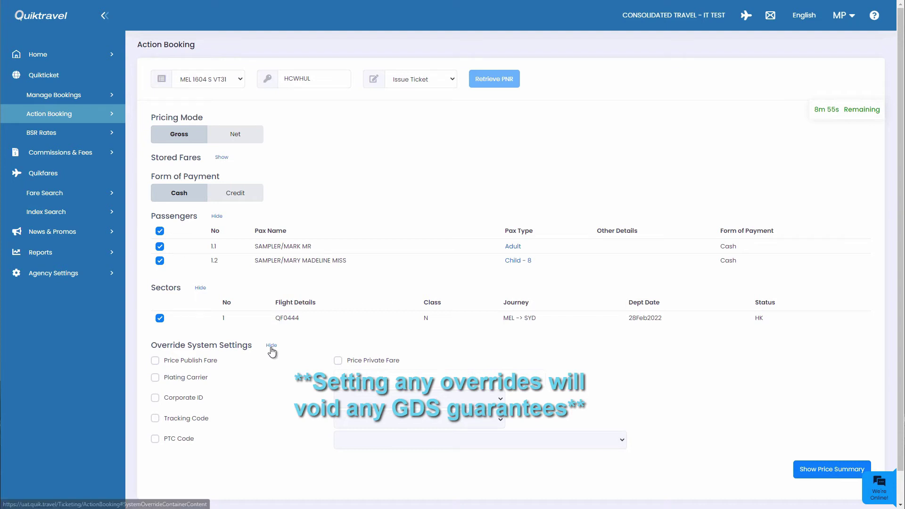
Step: Hide the override settings, generate the price summary (471.66 total), and open the adult passenger's fare actions
left_click(272, 346)
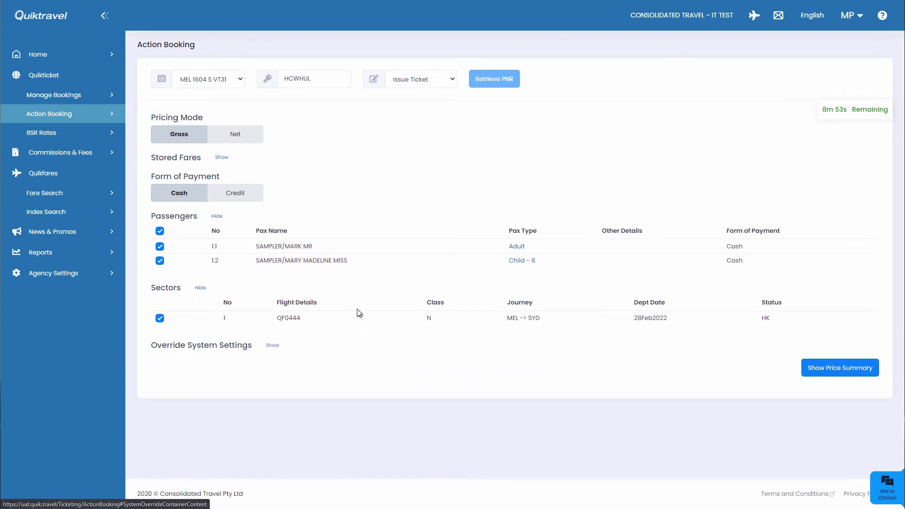
left_click(863, 379)
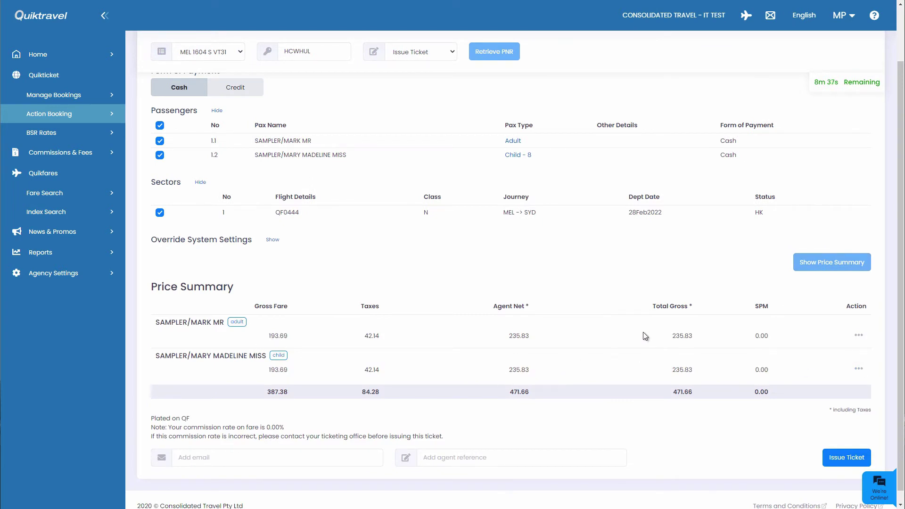
left_click(858, 335)
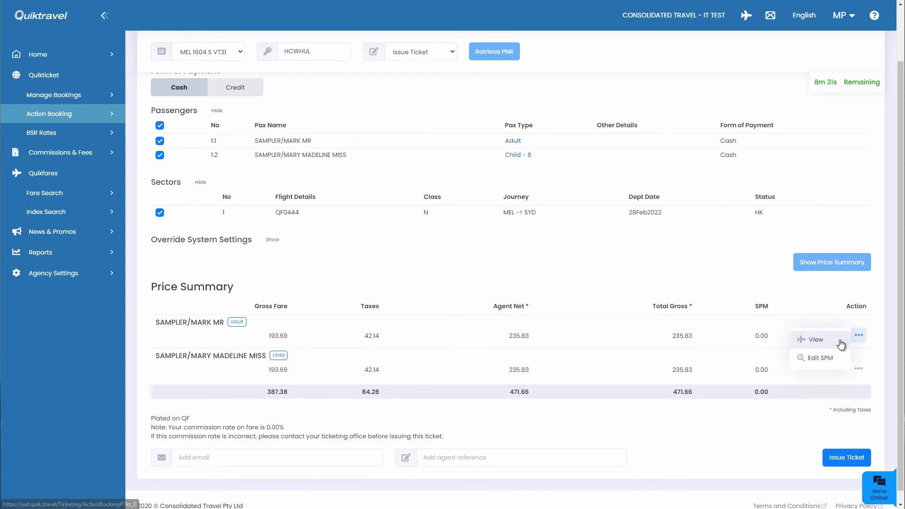
left_click(832, 340)
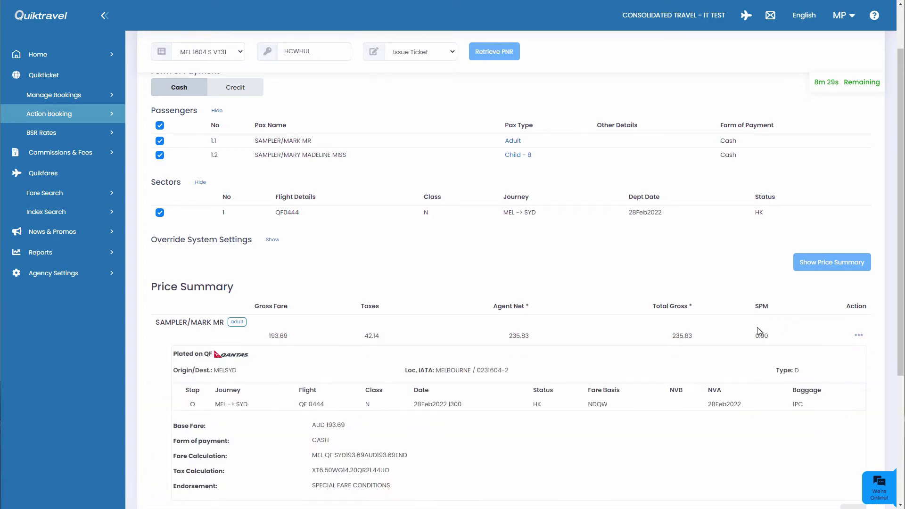
scroll(757, 330, "down", 4)
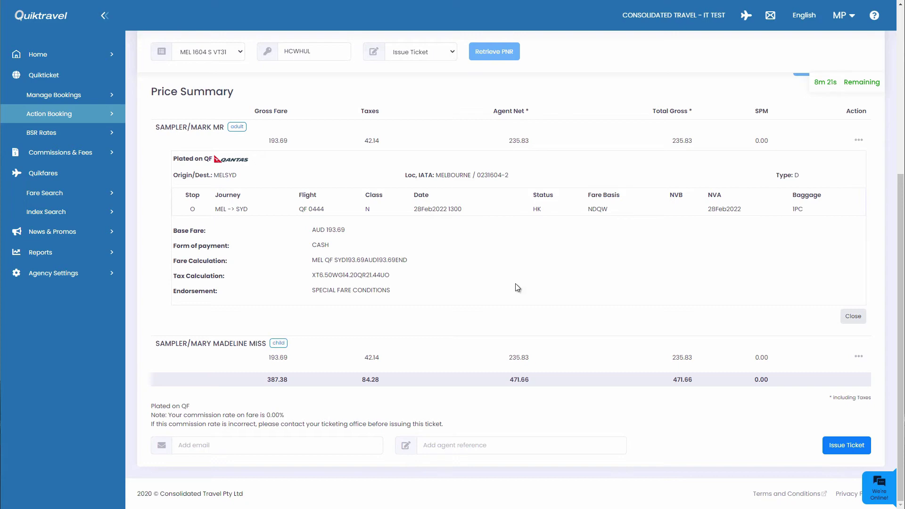
left_click(854, 318)
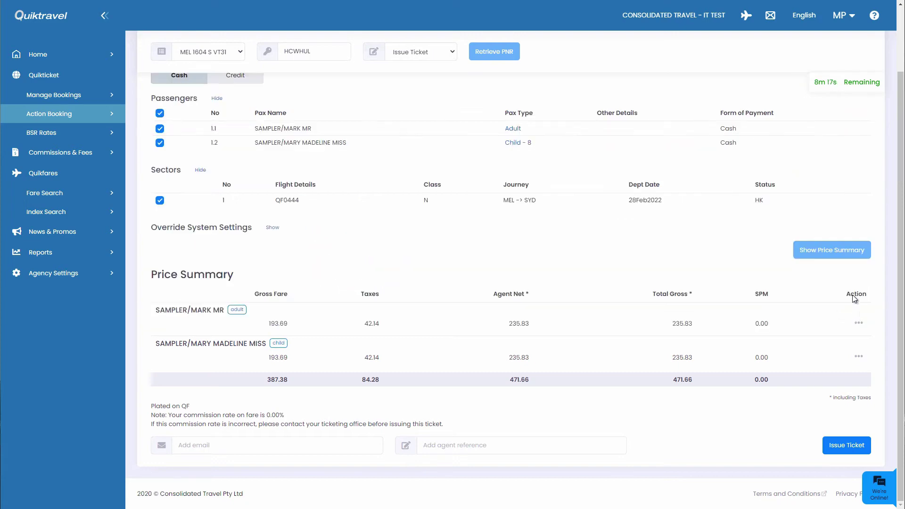
left_click(859, 325)
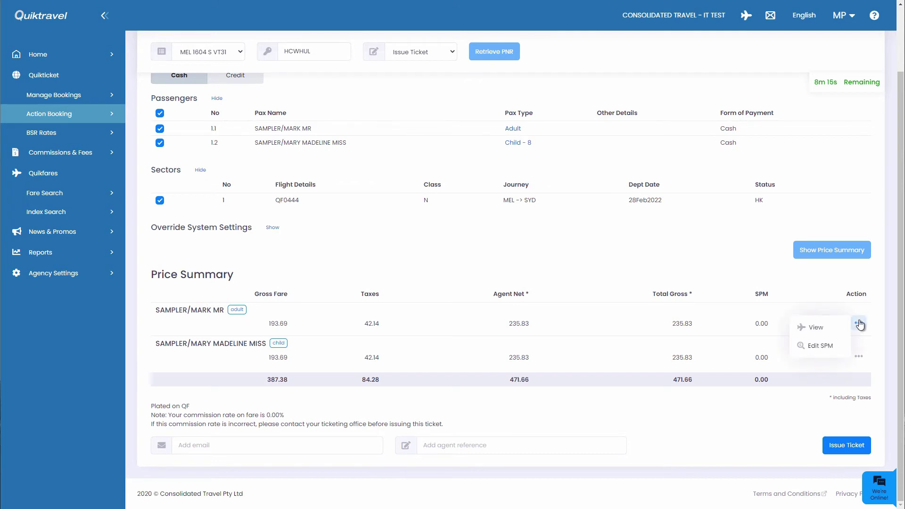
Step: Edit the SPM to a shown 300 Selling Price amount and save it to all passengers
left_click(828, 348)
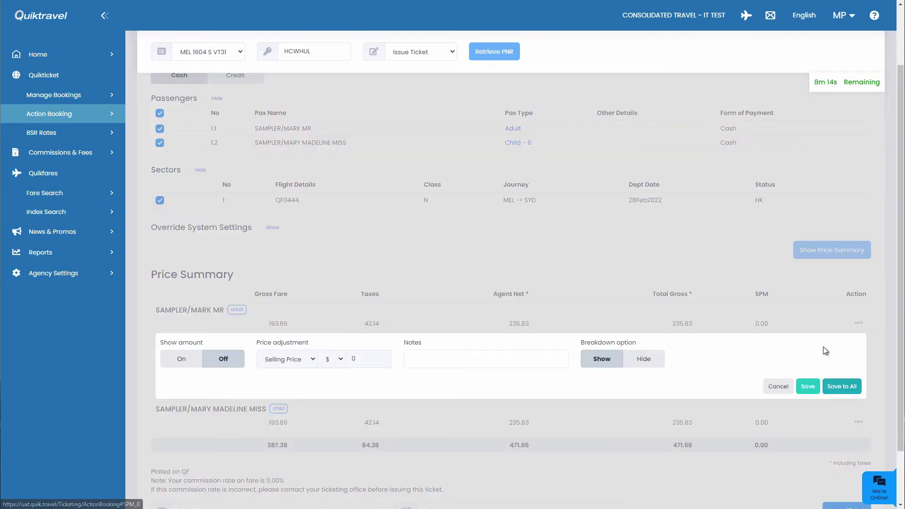
left_click(178, 364)
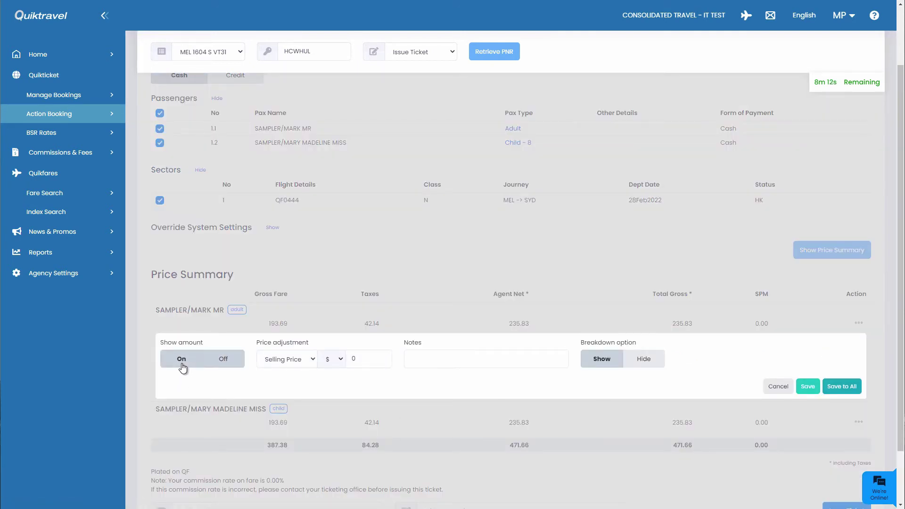
left_click(307, 361)
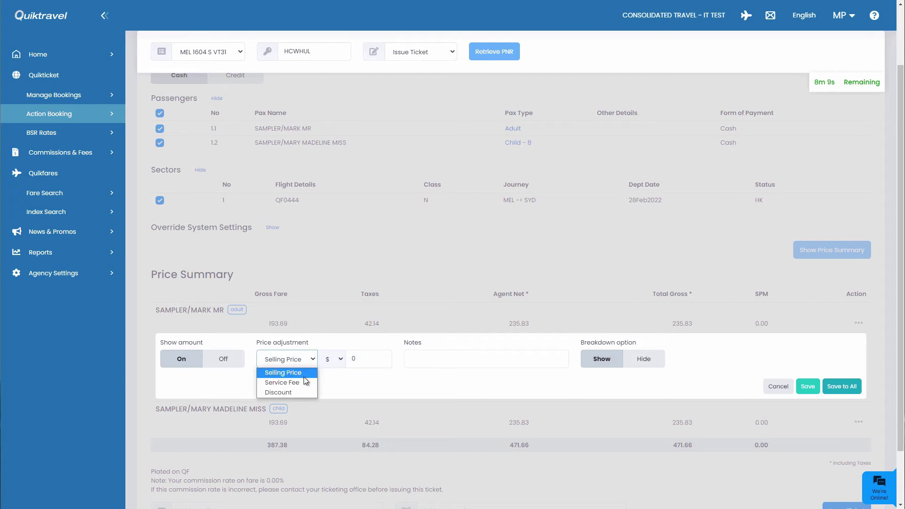
left_click(313, 361)
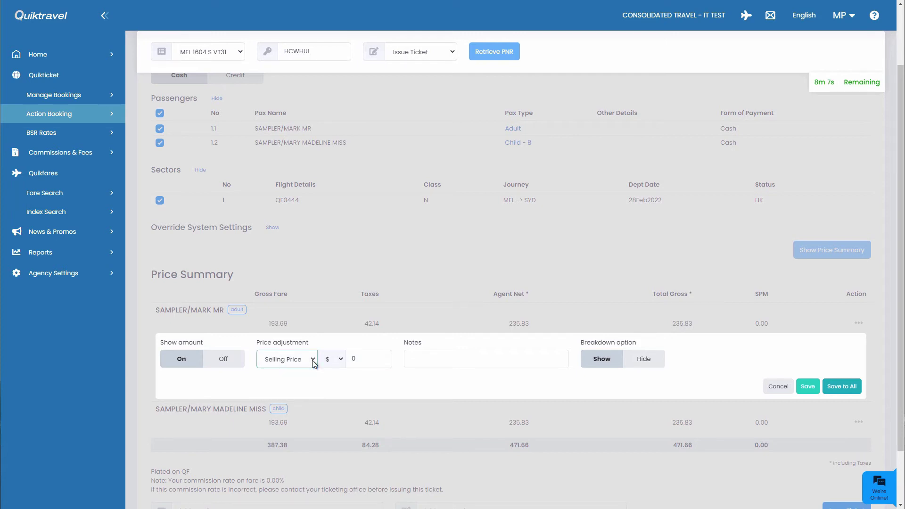
left_click_drag(362, 361, 349, 361)
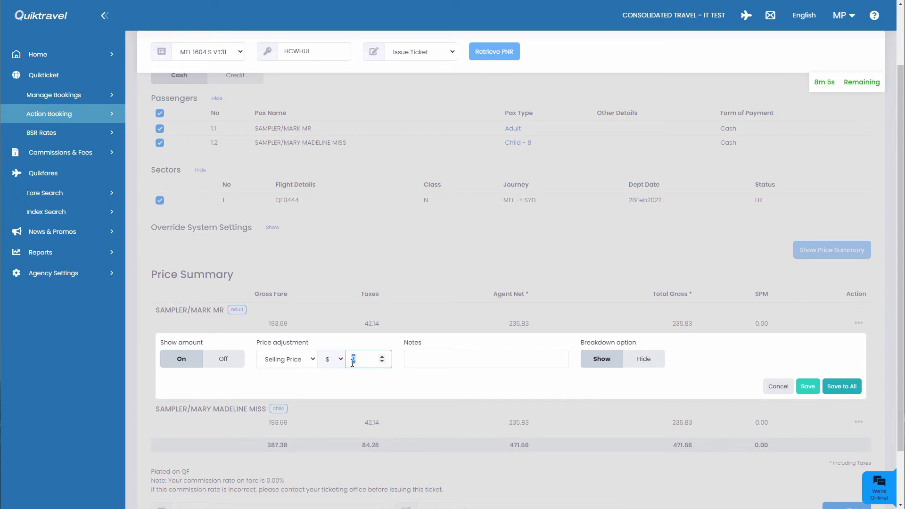
type("300")
left_click(438, 361)
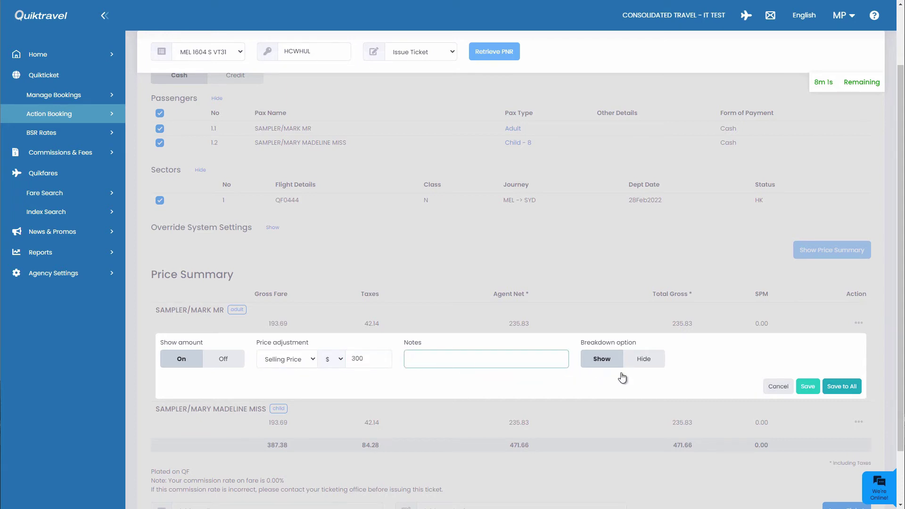
left_click(845, 395)
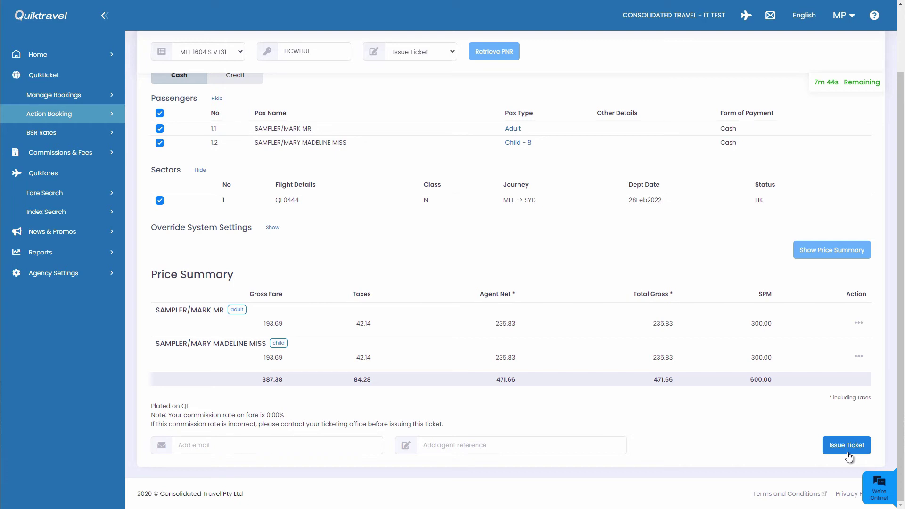
left_click(847, 446)
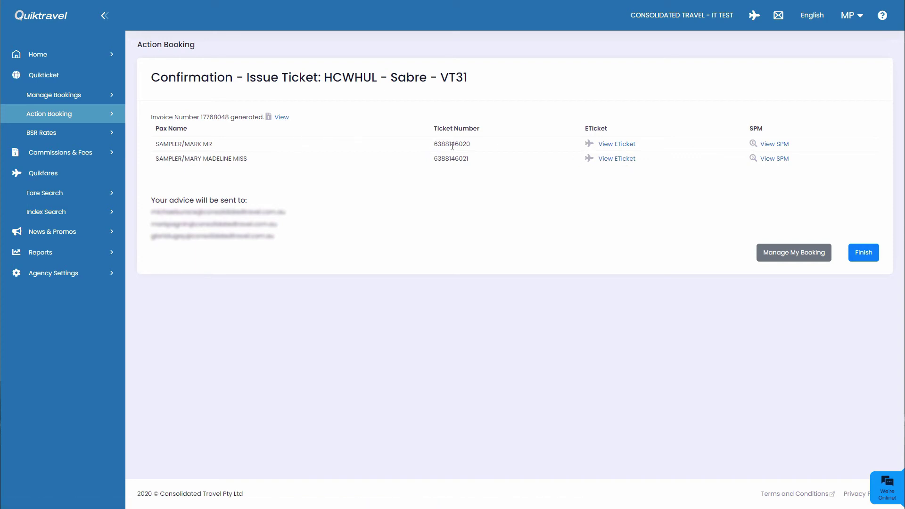
left_click_drag(433, 144, 473, 165)
left_click(473, 165)
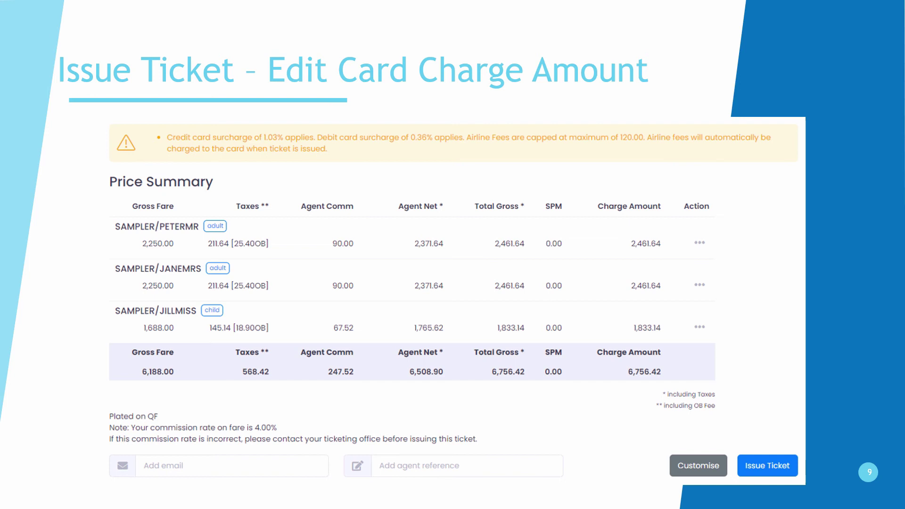
Step: Advance the slide animations to show the fare actions menu and the Edit Card Charge Amount form
left_click(702, 242)
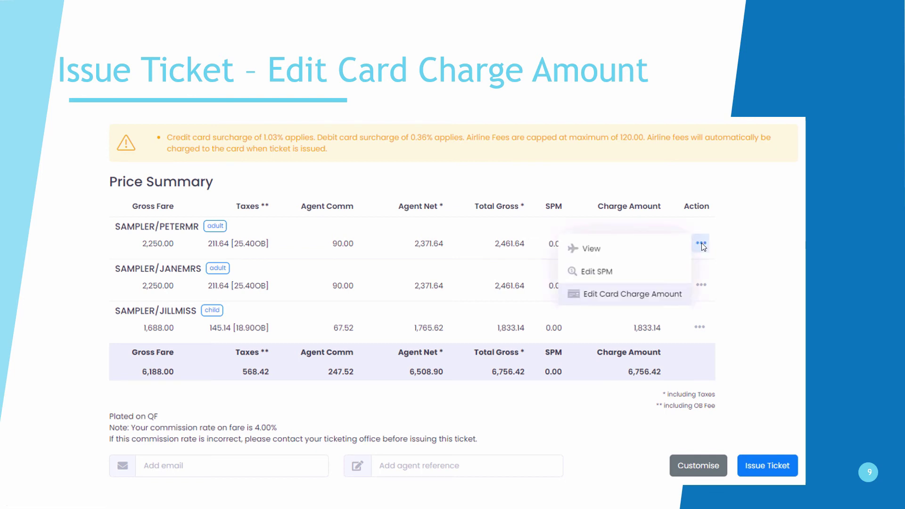
left_click(668, 296)
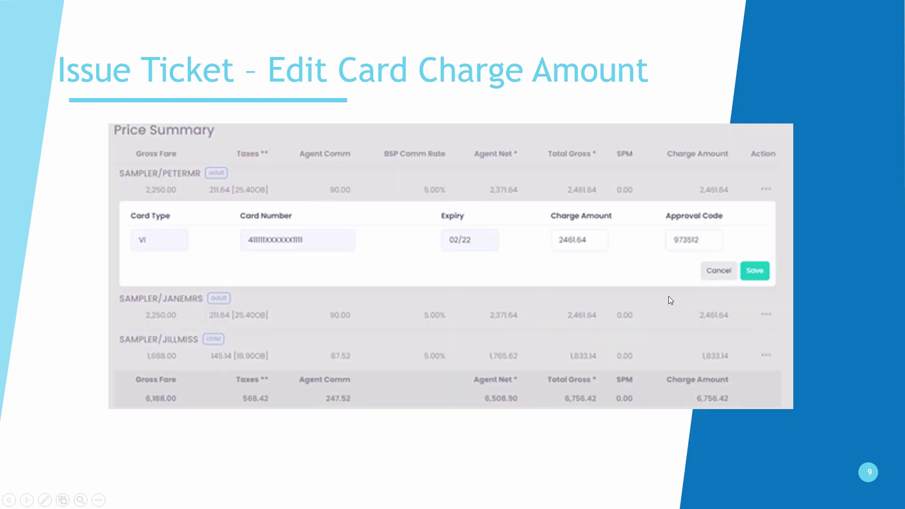